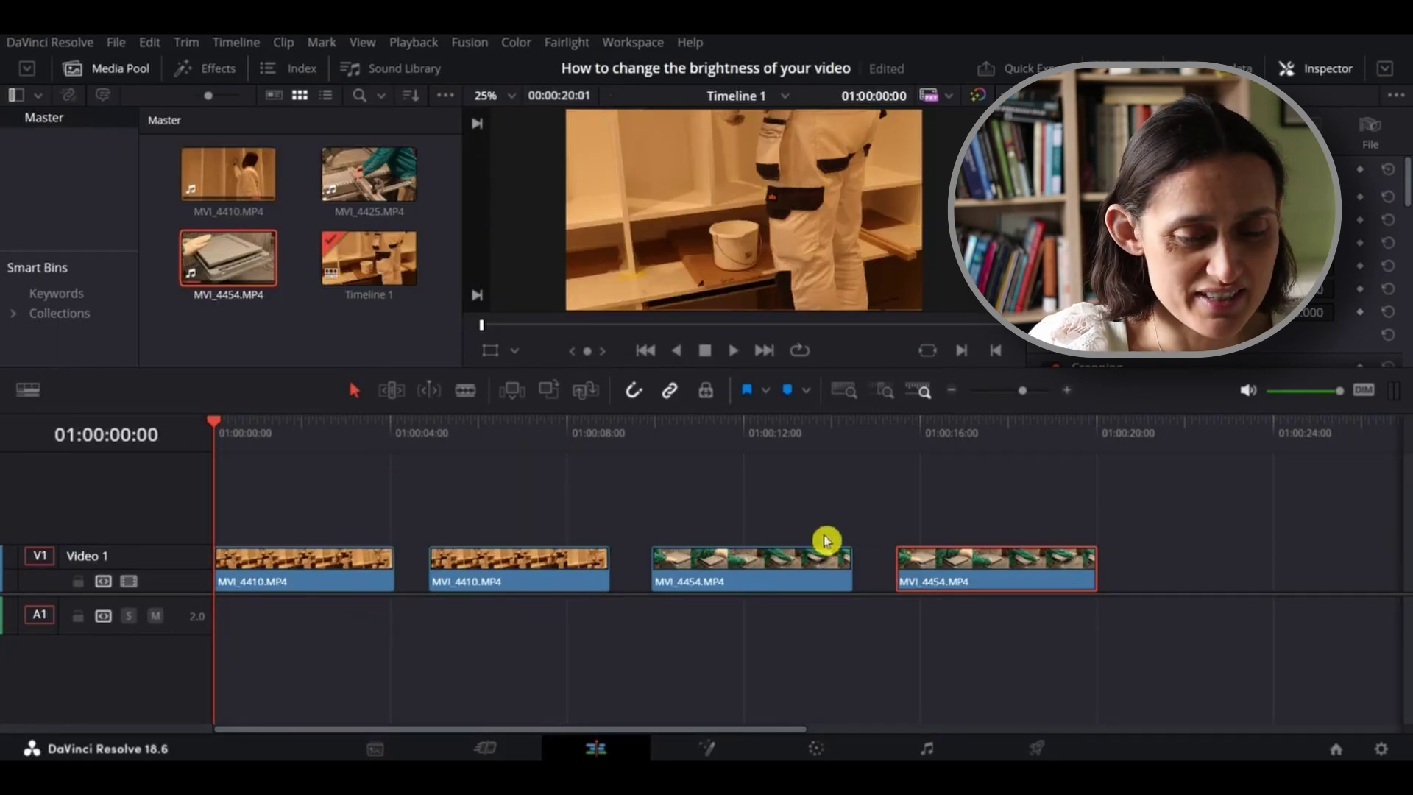
Select the first MVI_4410 clip on the timeline and scrub briefly through its start
left_click(940, 573)
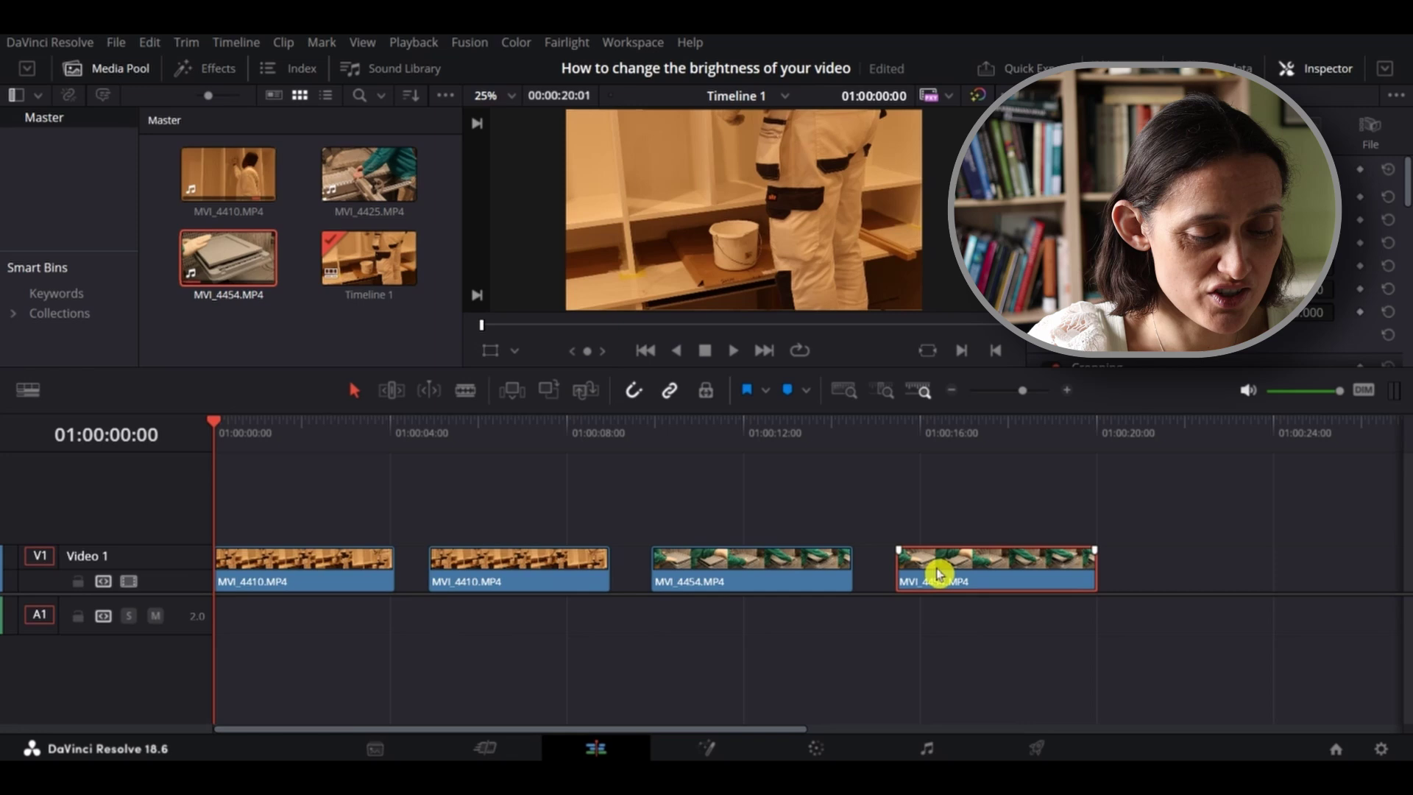
left_click(322, 571)
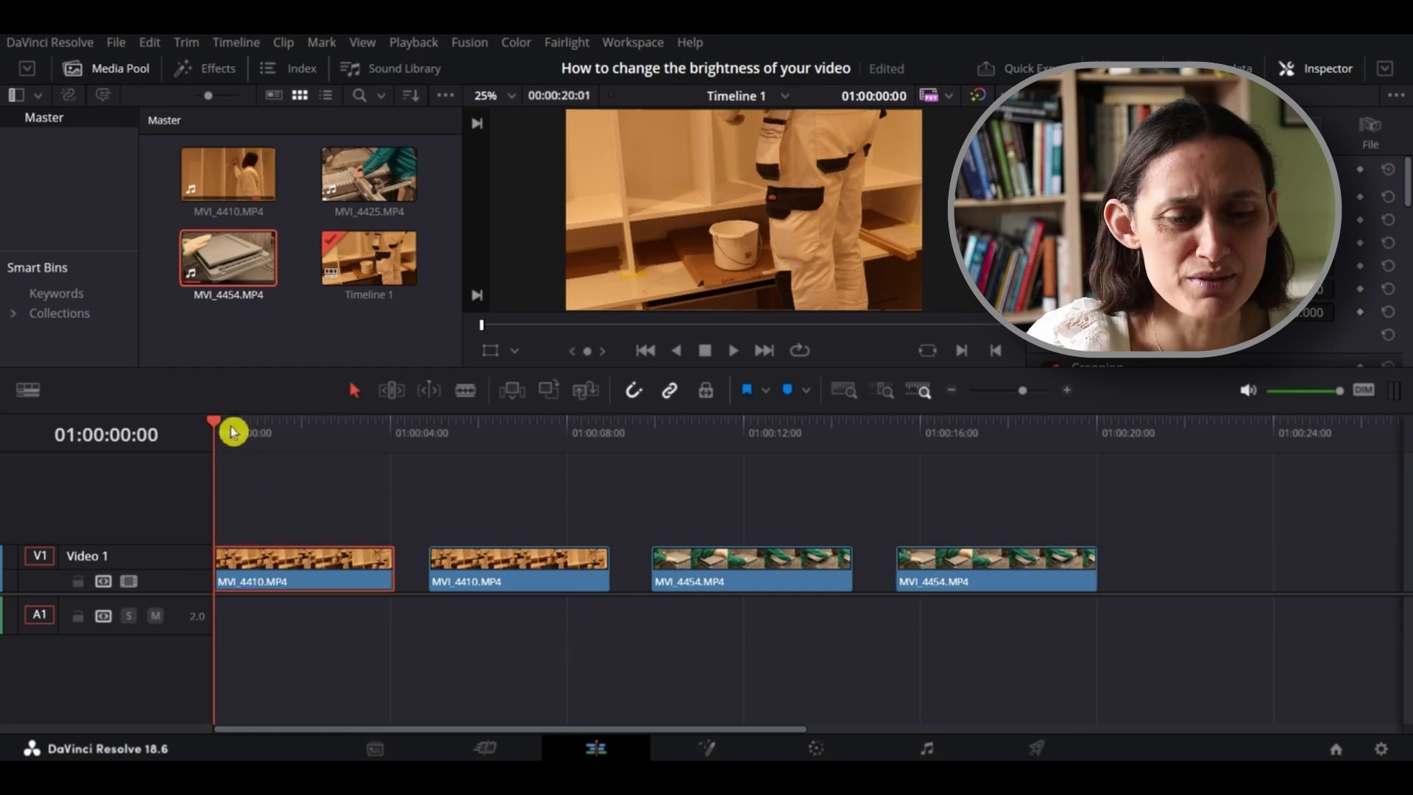
left_click_drag(234, 428, 219, 428)
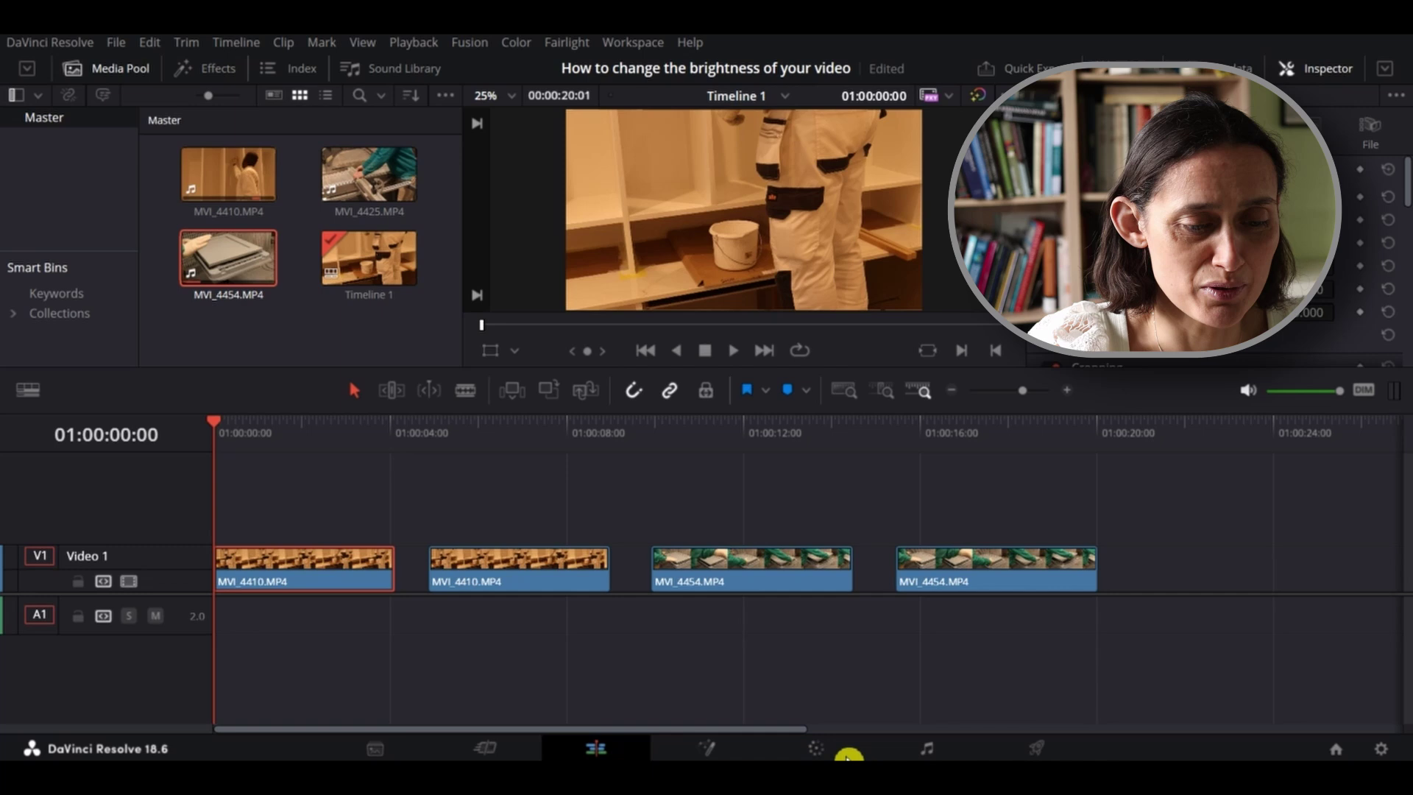
Open the Color page with the Primaries colour wheels and a Vectorscope instead of the RGB parade
left_click(816, 748)
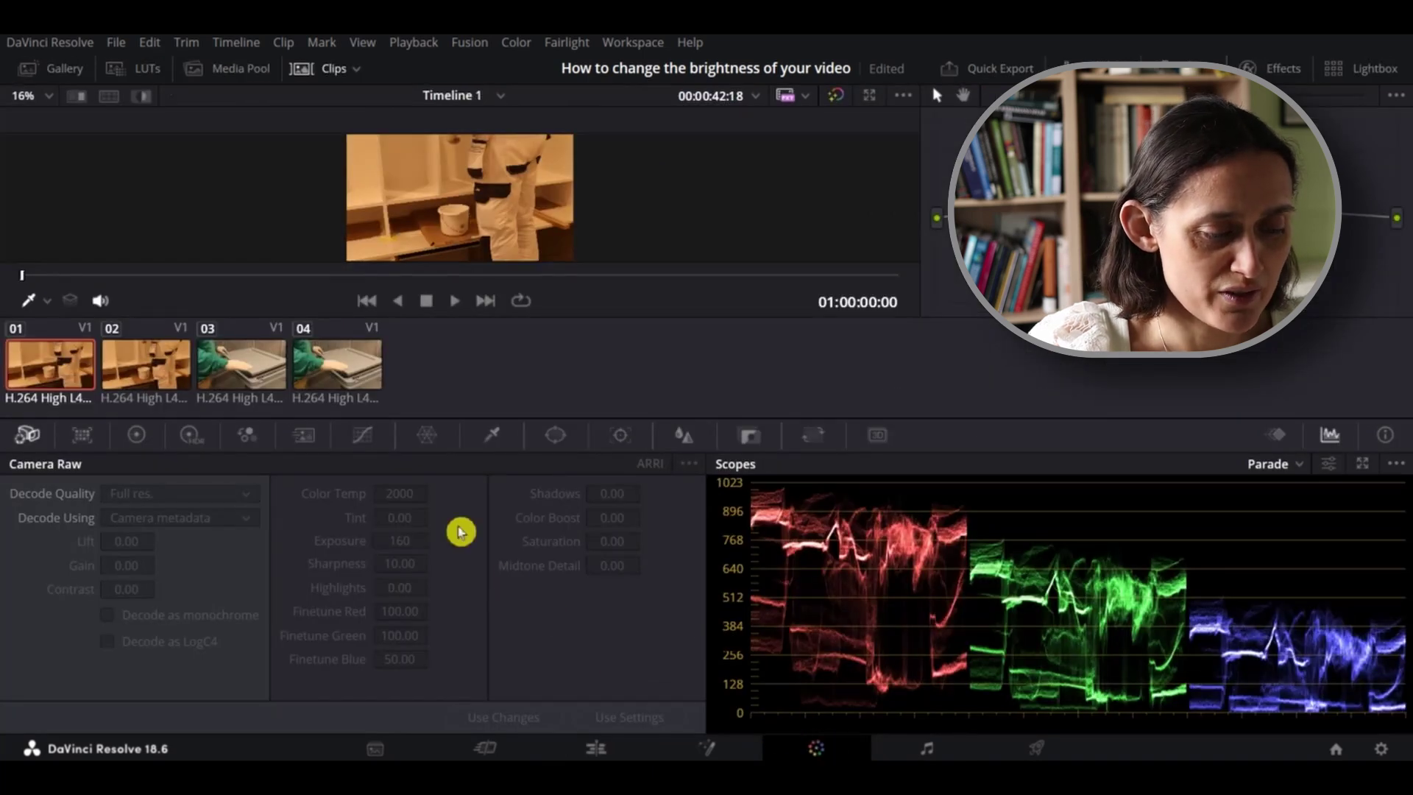
left_click(140, 437)
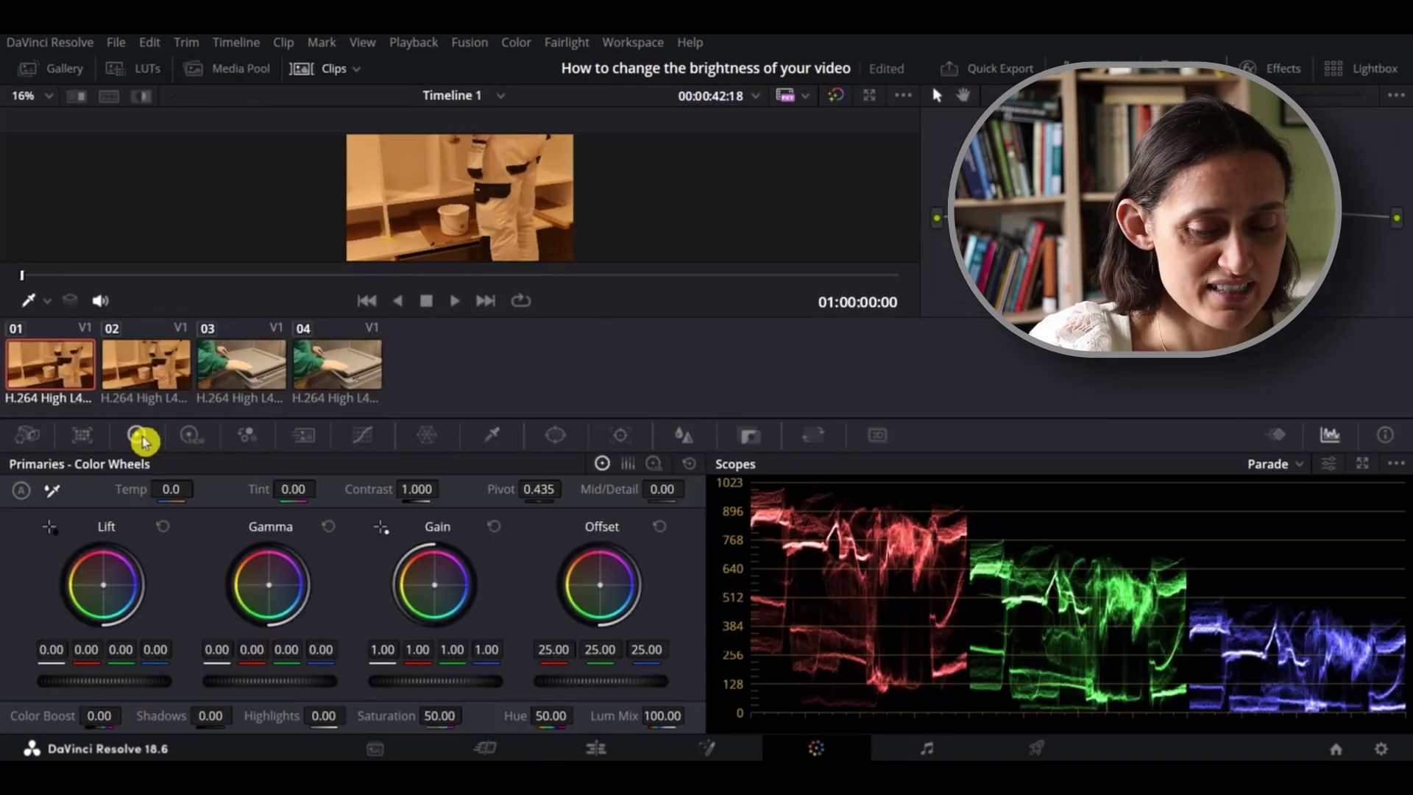
left_click(1286, 464)
left_click(1324, 535)
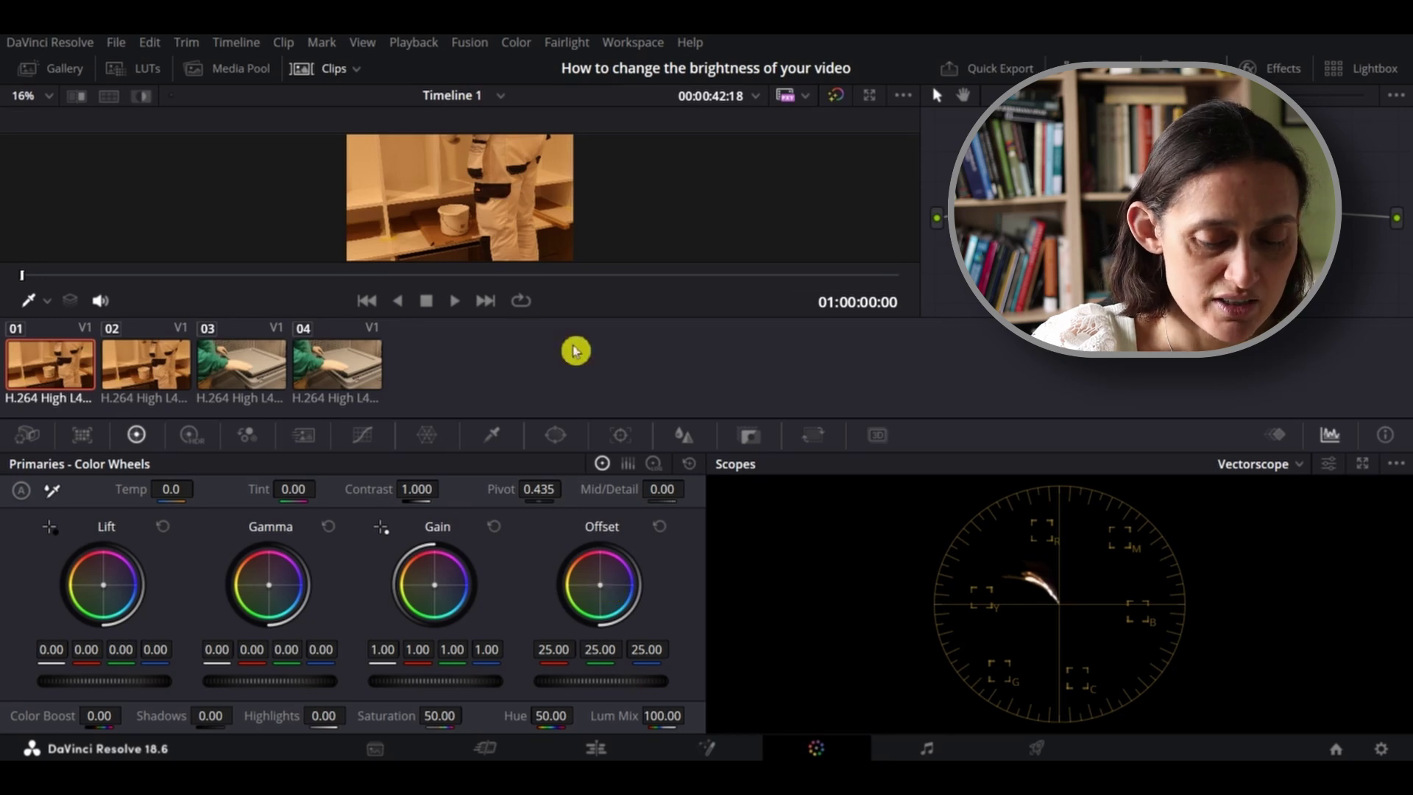
Shift clip 01's Offset wheel toward blue (about 6.27 / 27.36 / 41.30) to cool its orange cast
left_click_drag(605, 592, 602, 590)
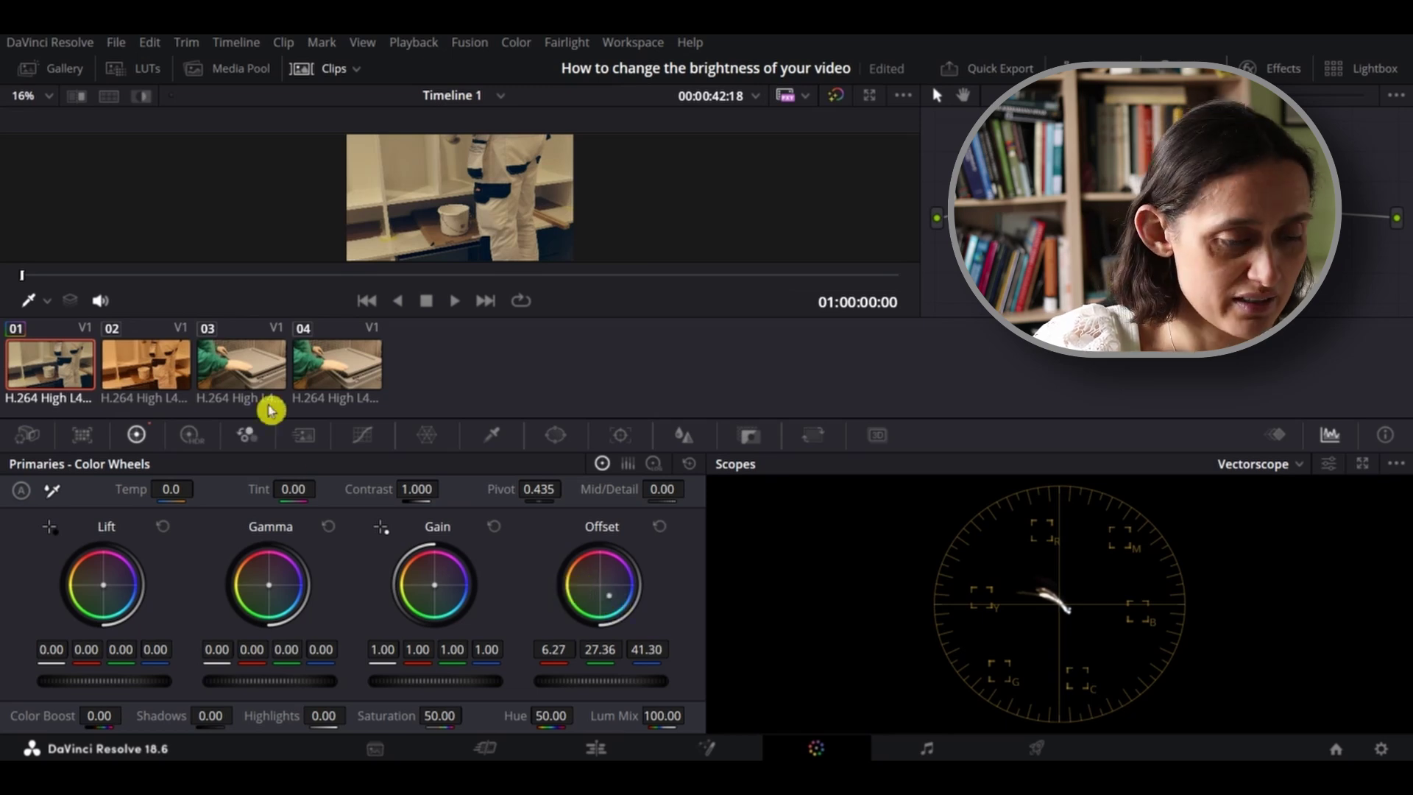
Select clip 03 and shift its Offset wheel toward blue (about 16.91 / 25.42 / 36.26)
left_click(246, 370)
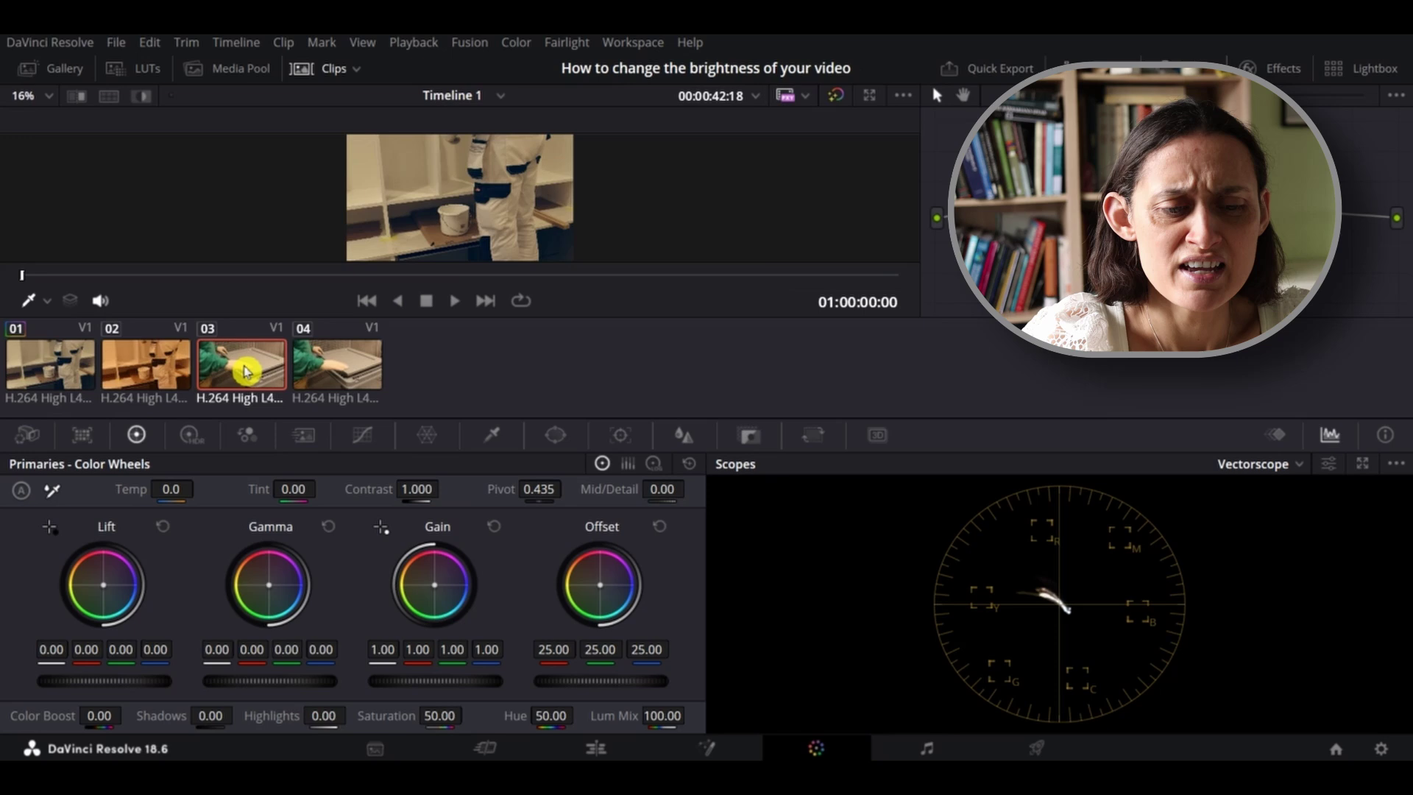
left_click(261, 371)
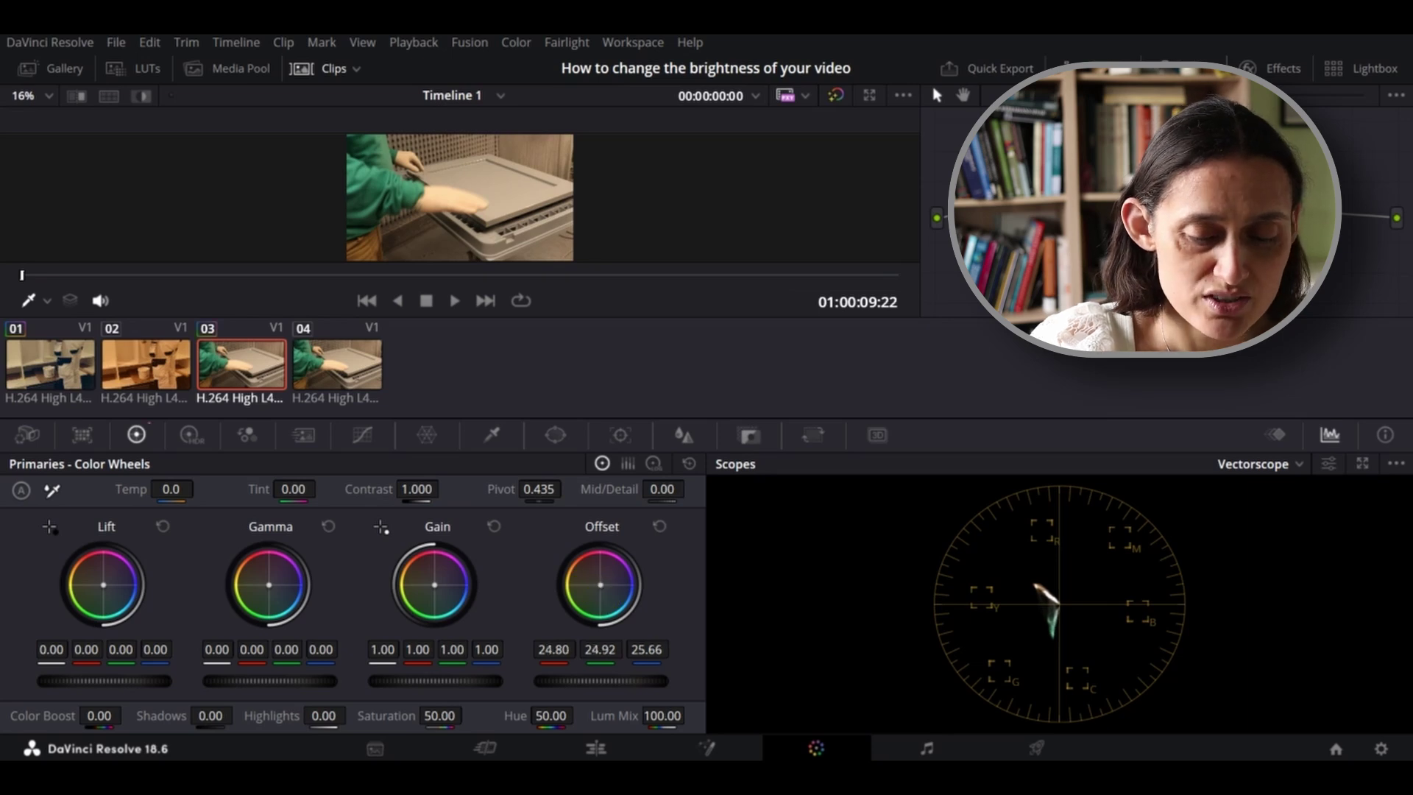
left_click_drag(603, 585, 606, 587)
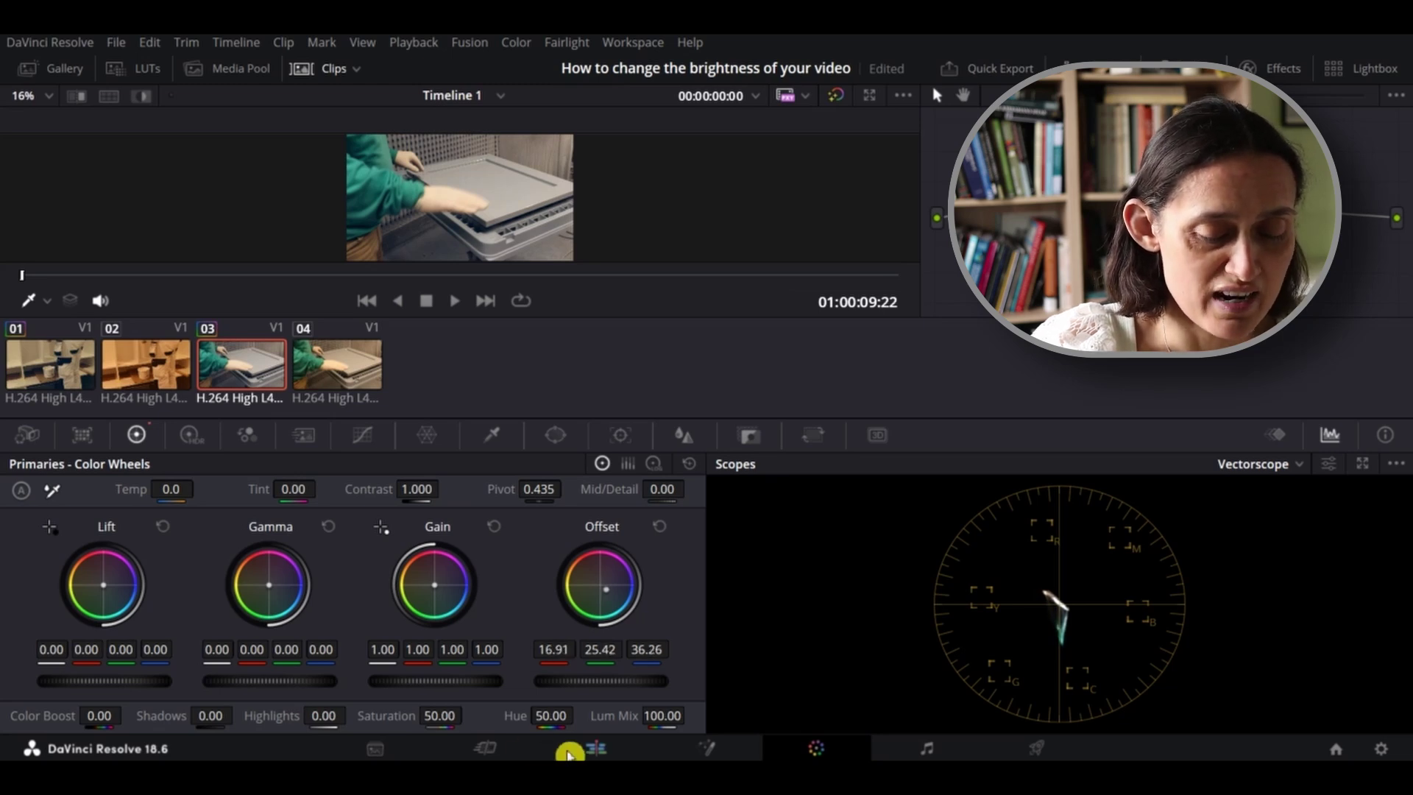
On the Edit page, scrub corrected clips 01 and 03 against uncorrected clips 02 and 04
left_click(596, 749)
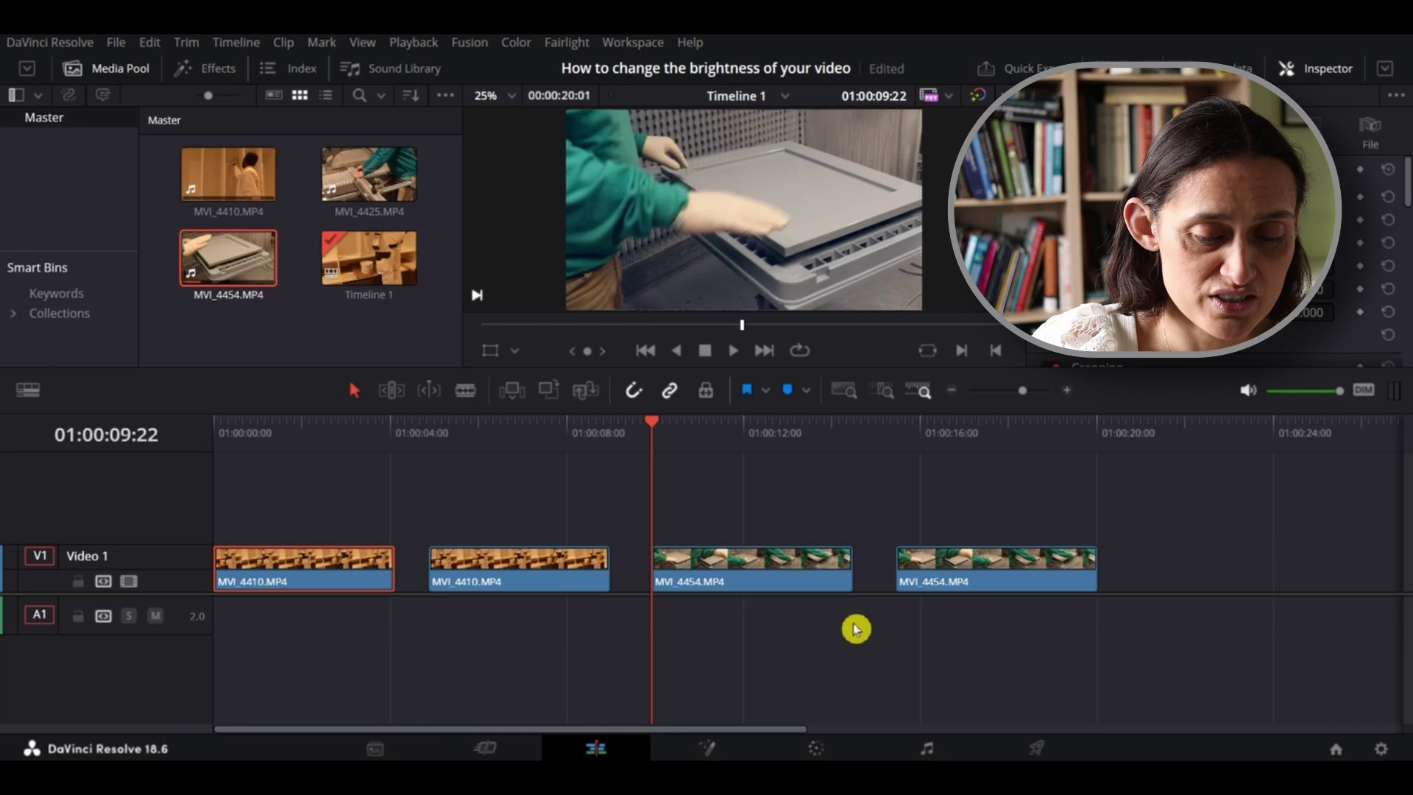
left_click(776, 443)
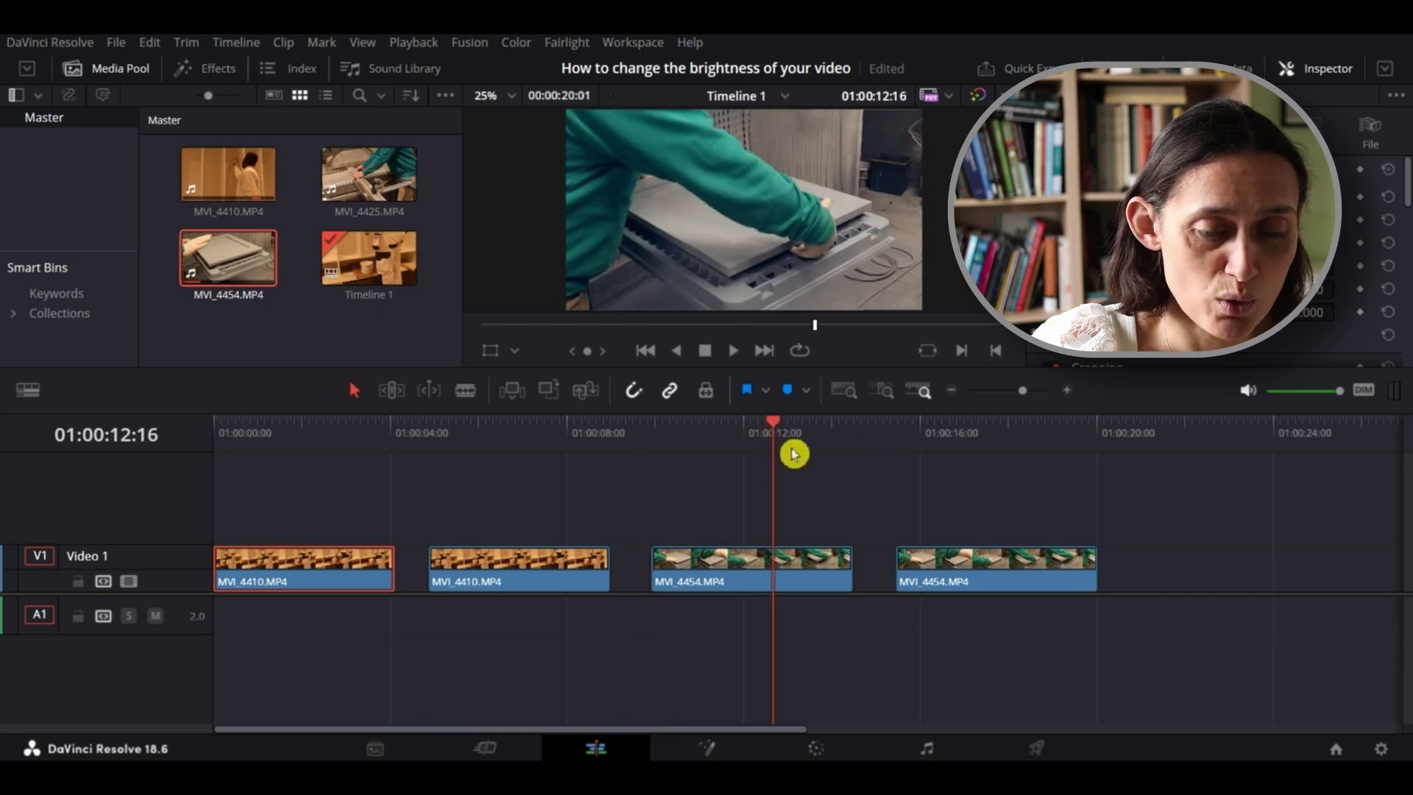
left_click_drag(774, 436, 735, 435)
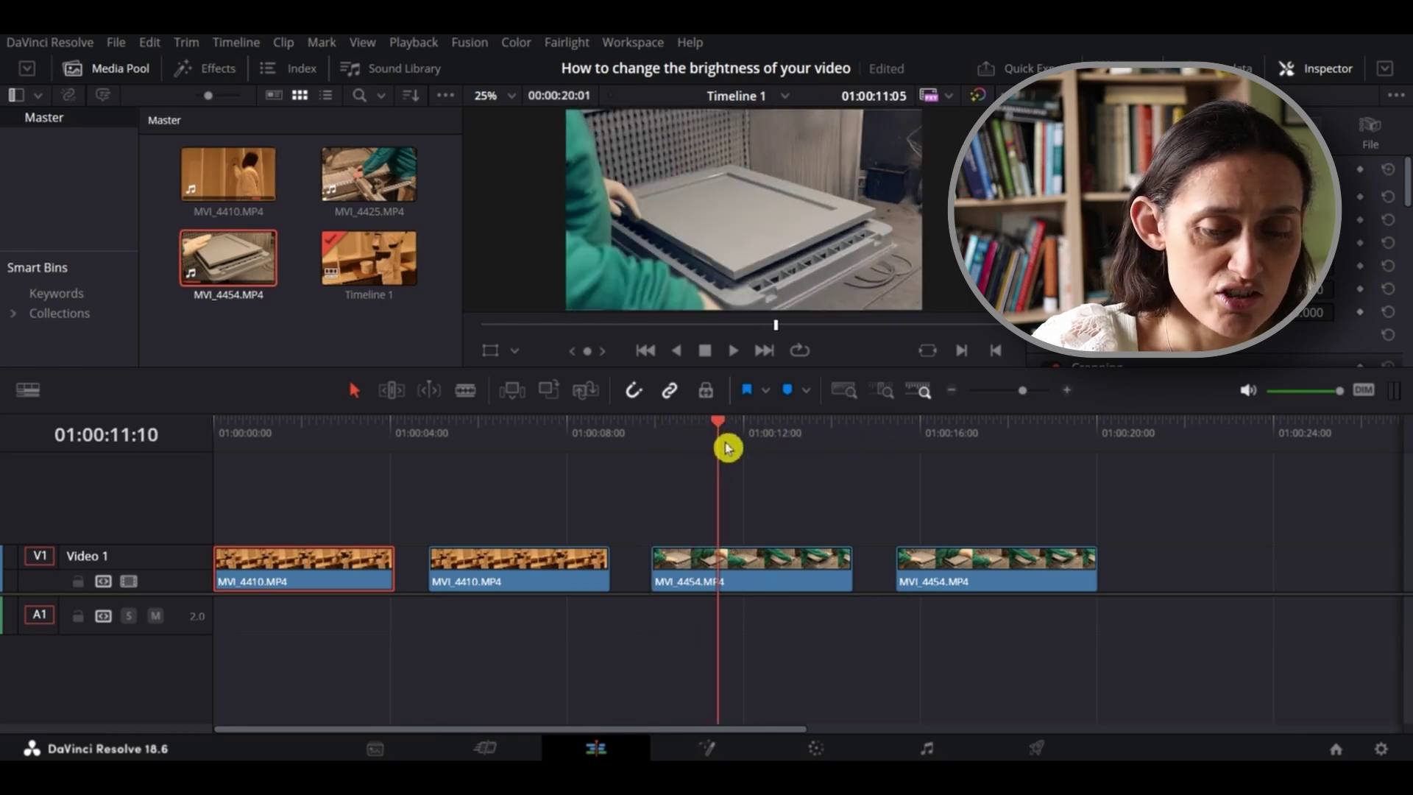
left_click_drag(925, 435, 1005, 442)
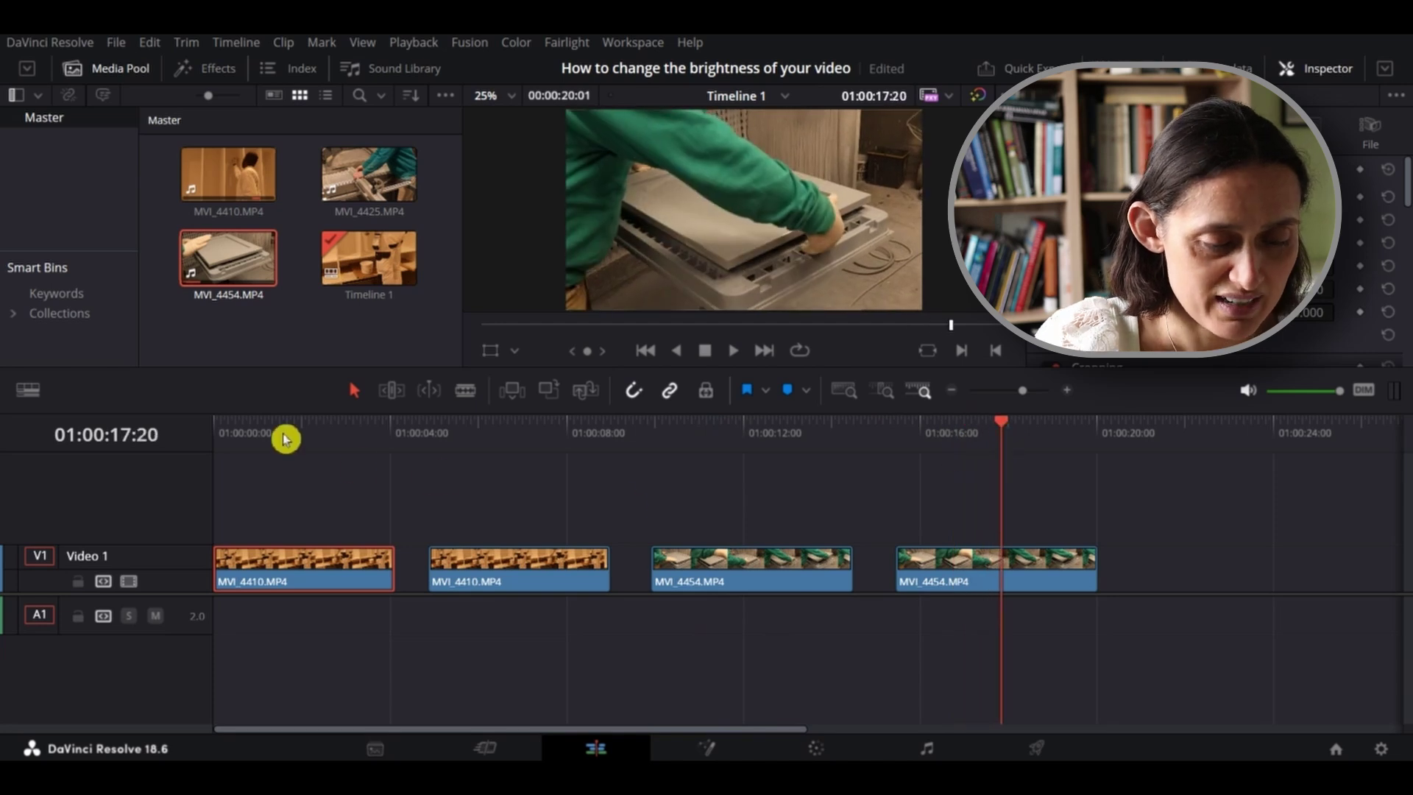
left_click_drag(256, 432, 346, 442)
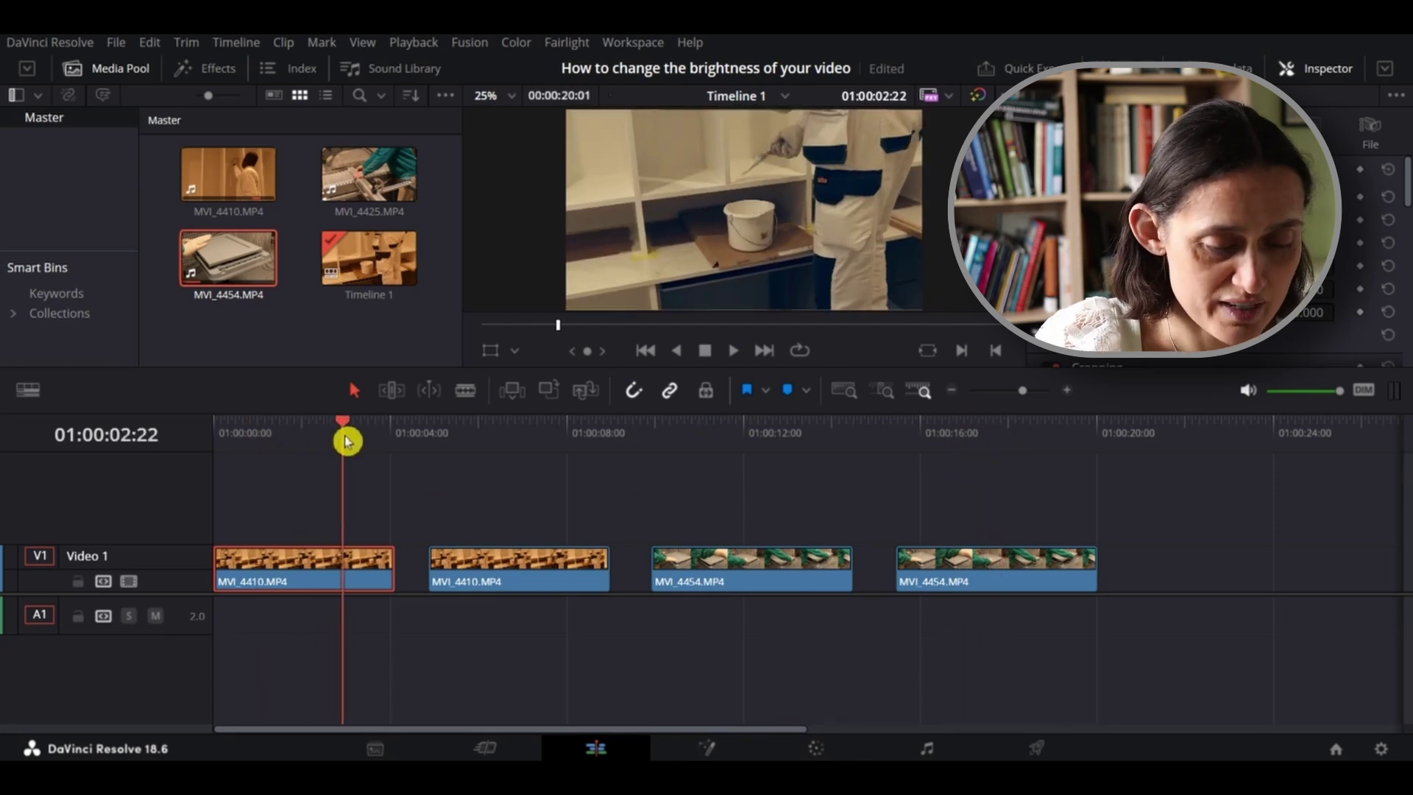
left_click_drag(476, 429, 533, 434)
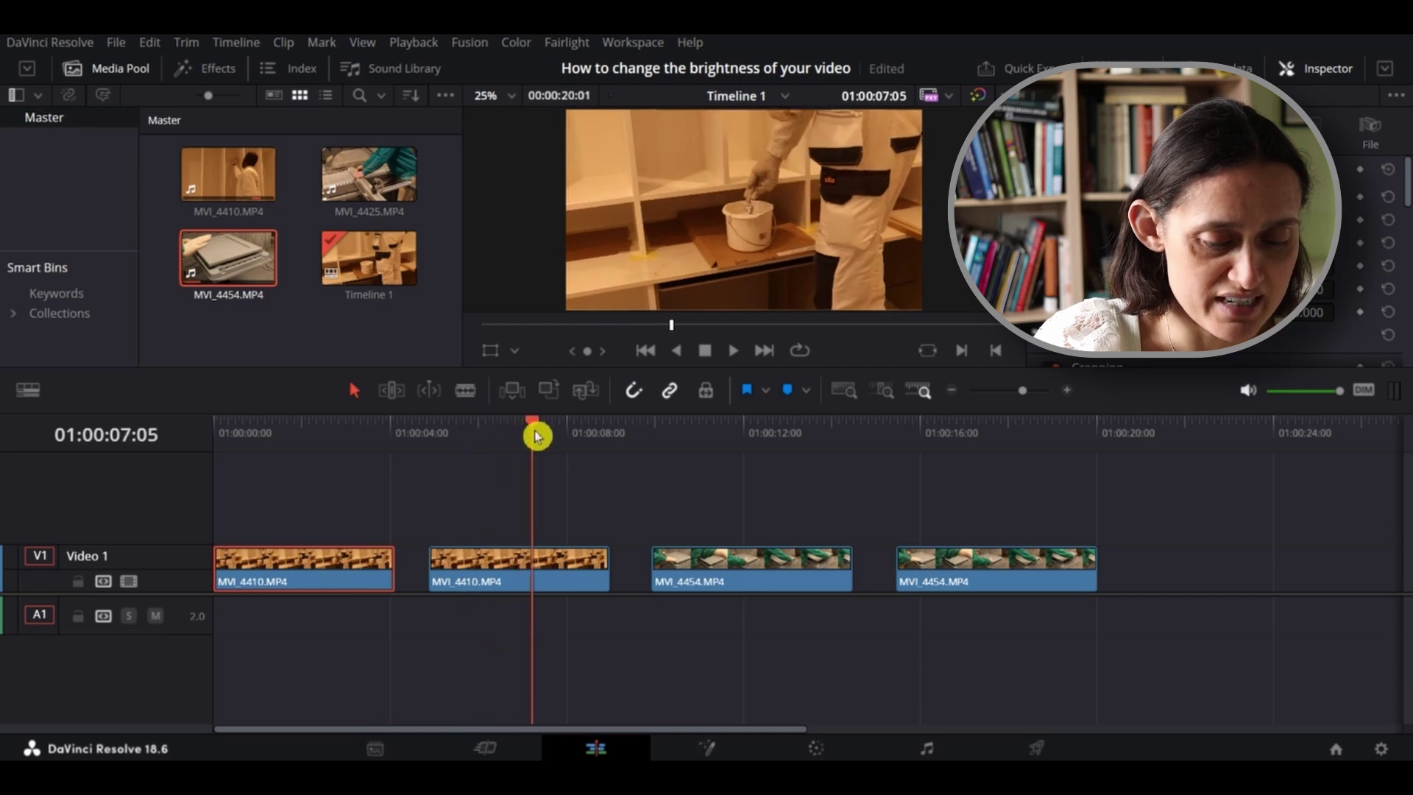